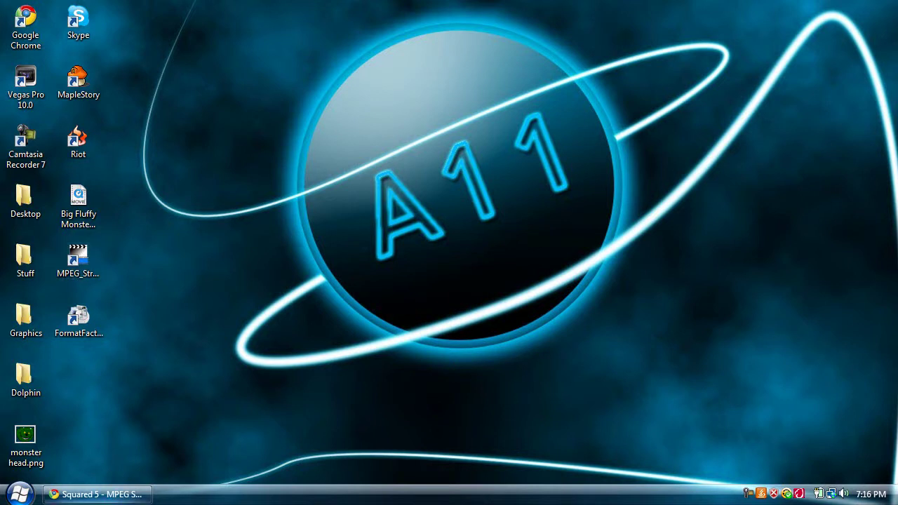
Hide the browser to reveal the desktop and launch MPEG Streamclip, allowing it past the security warning.
click(135, 495)
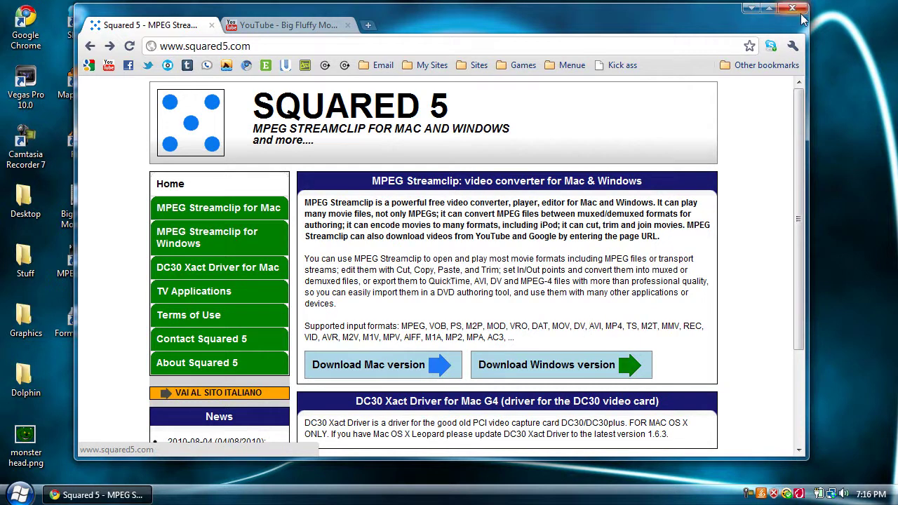
click(756, 10)
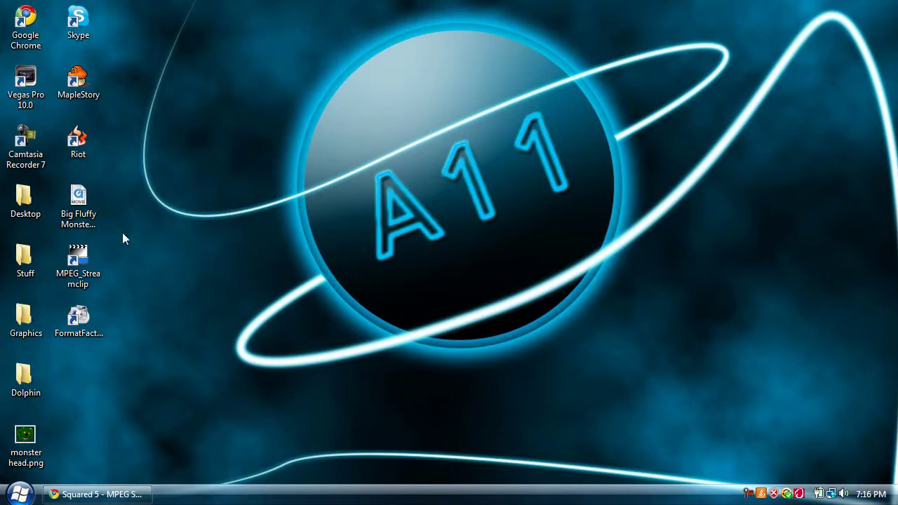
double_click(78, 260)
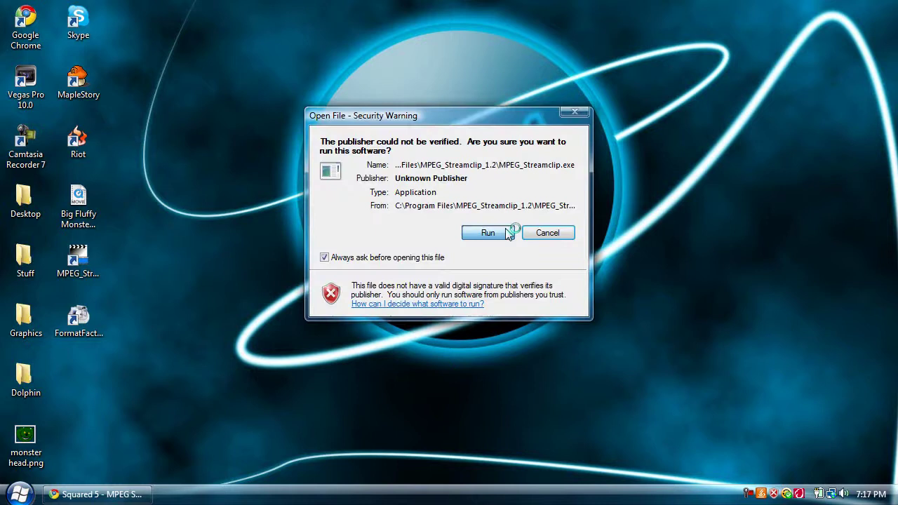
click(488, 233)
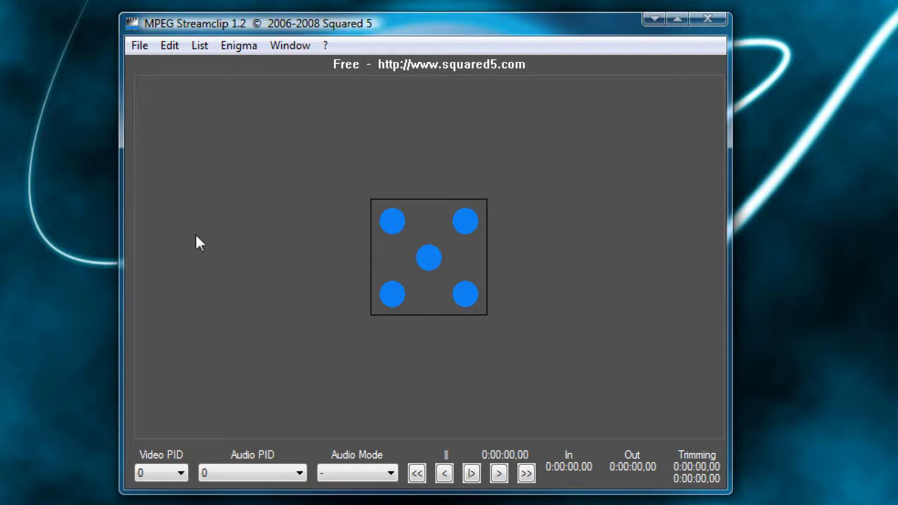
Open Big Fluffy Monster intro.mov from the Desktop, keeping the Video file filter.
click(135, 50)
click(143, 64)
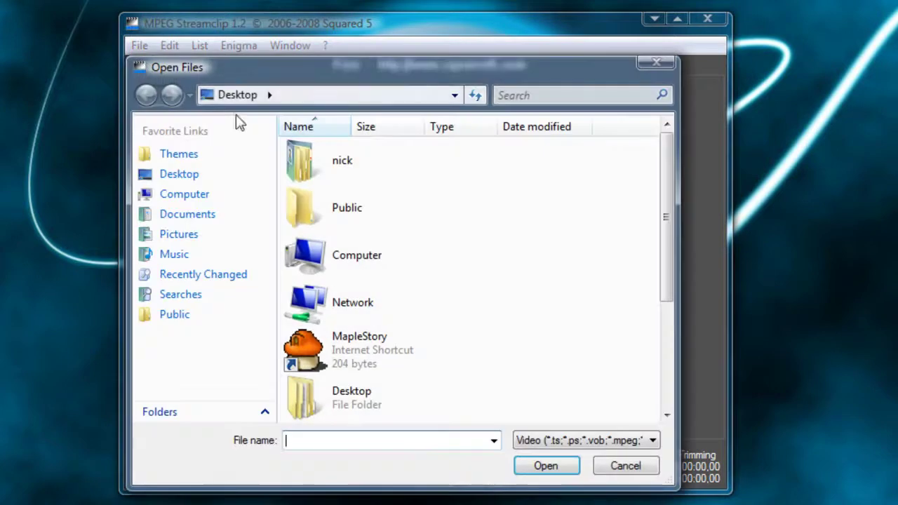
scroll(541, 297, down, 3)
click(337, 399)
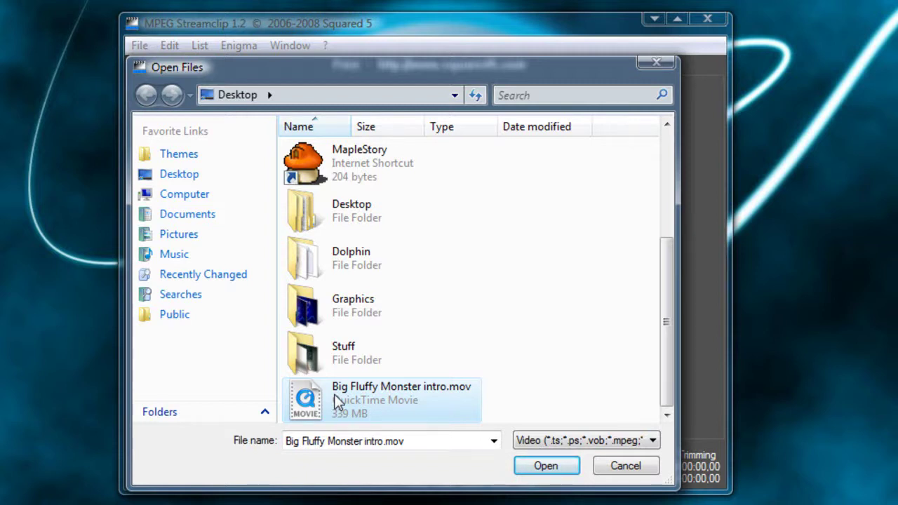
click(530, 442)
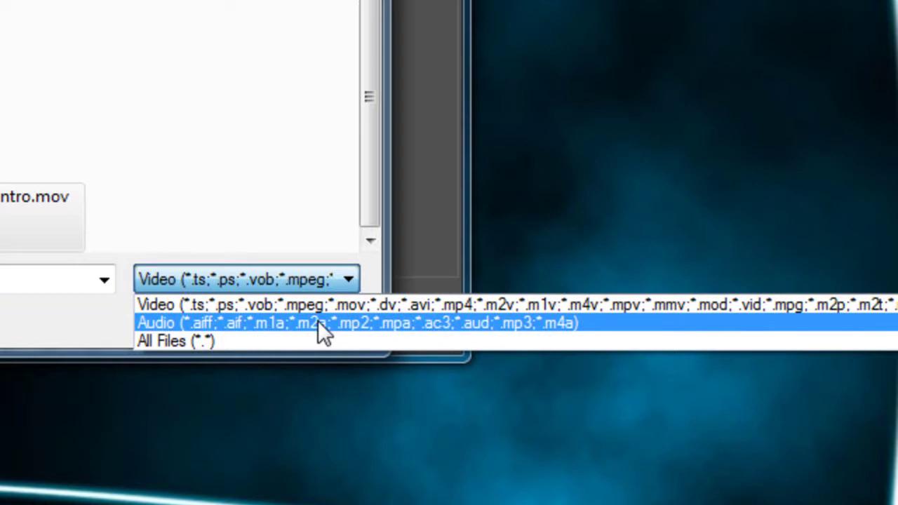
click(154, 221)
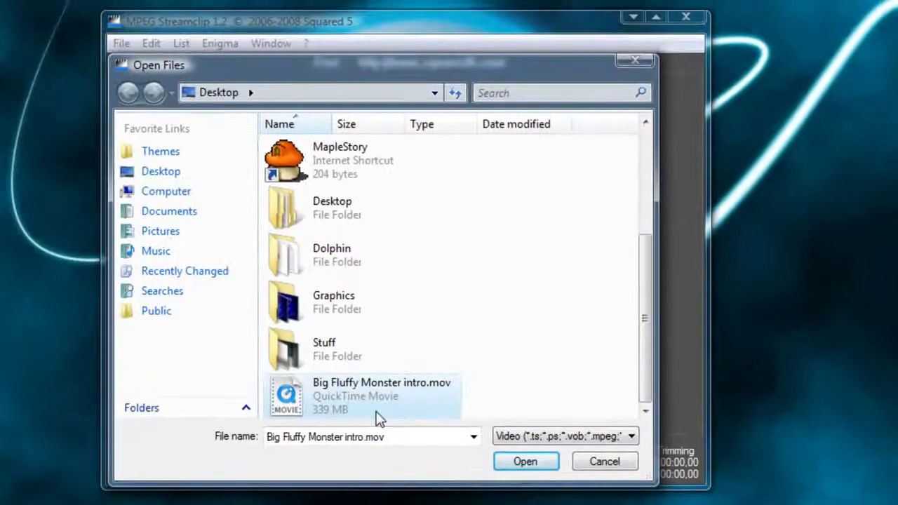
click(541, 459)
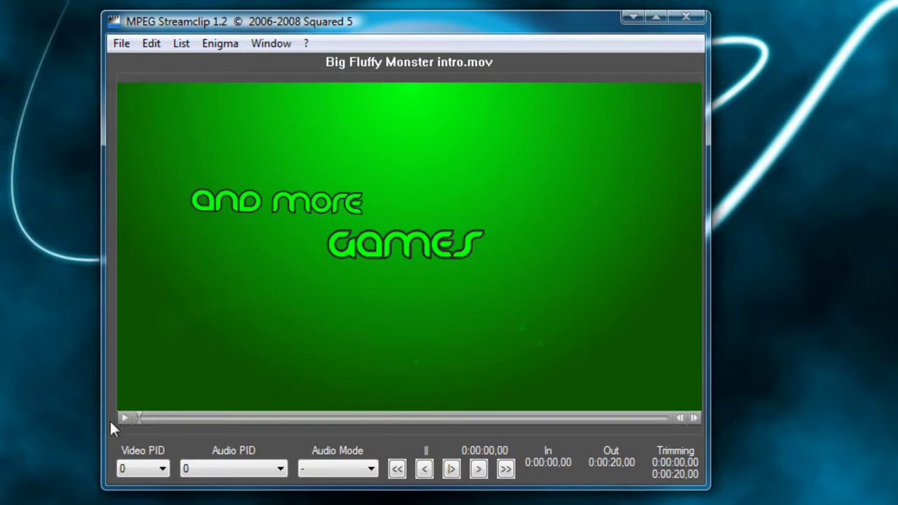
click(150, 469)
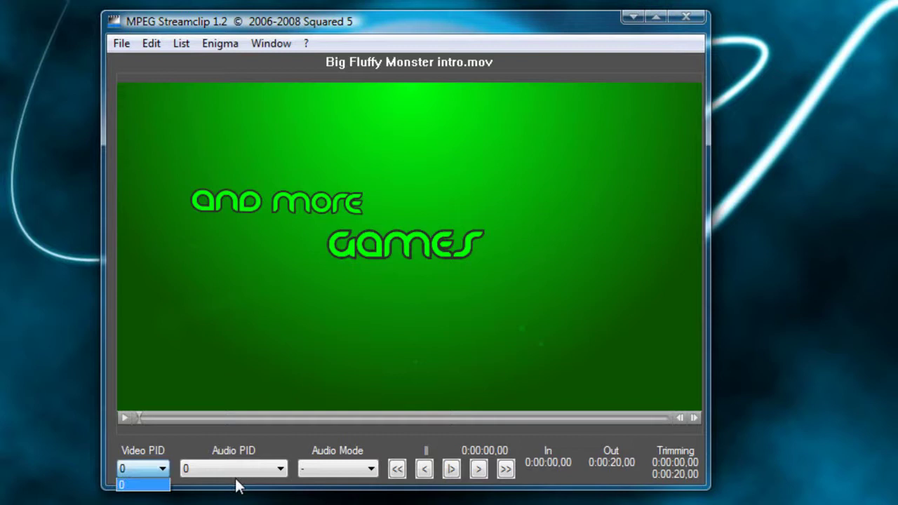
click(238, 477)
click(374, 468)
click(397, 468)
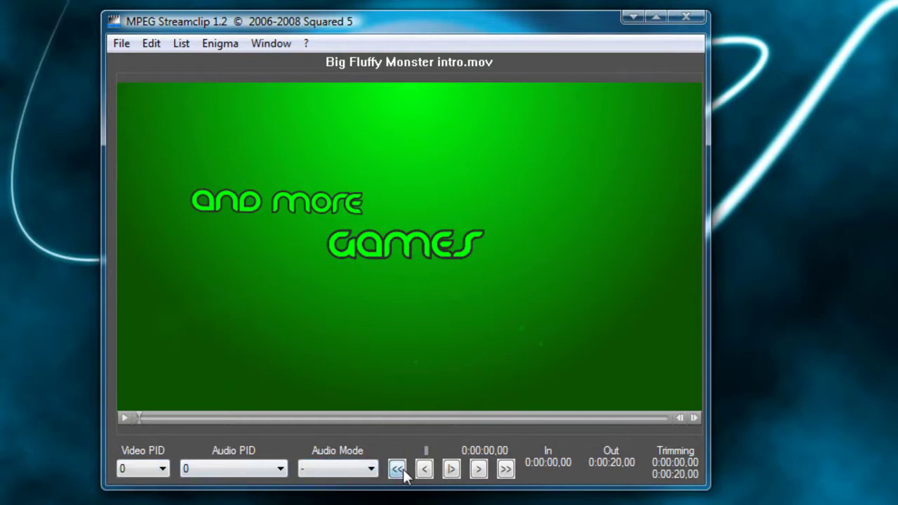
click(452, 468)
click(478, 468)
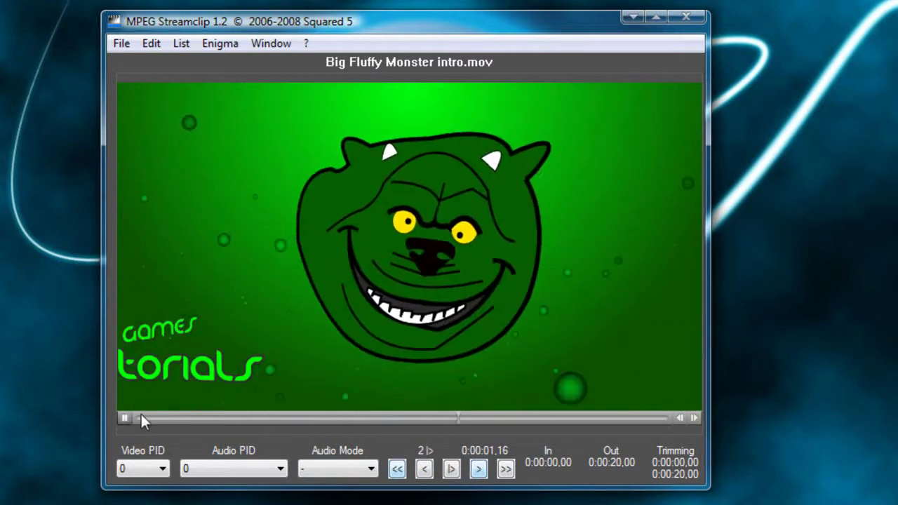
drag(141, 414, 127, 414)
key(space)
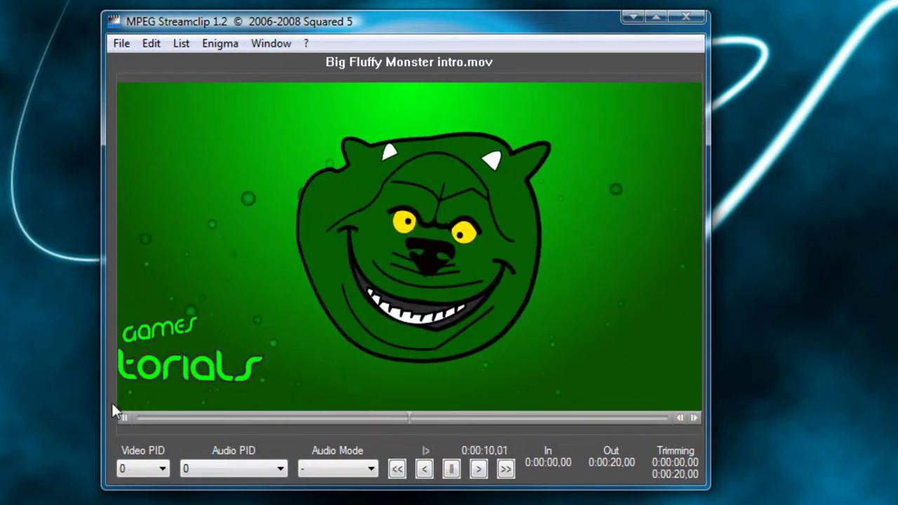
click(123, 418)
click(136, 417)
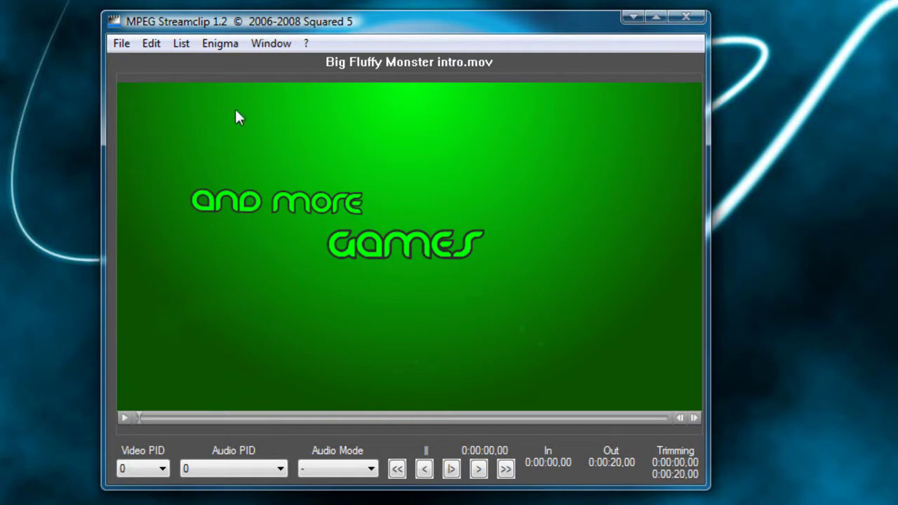
Choose Open URL from the File menu.
click(116, 45)
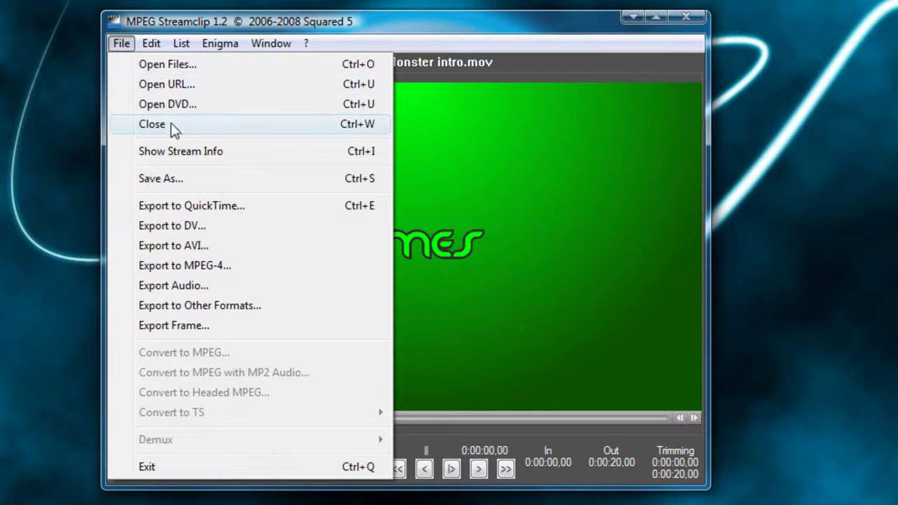
click(143, 87)
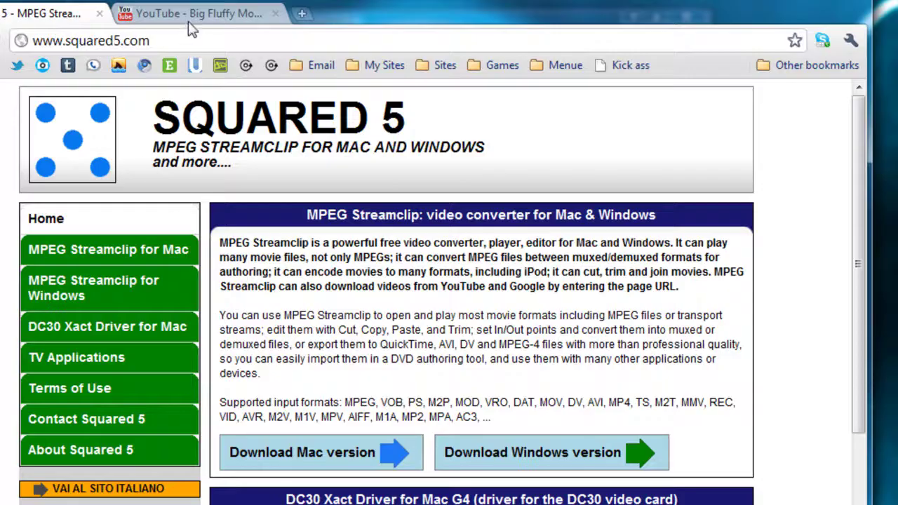
Switch to the YouTube tab and copy the Big Fluffy Monster video's page address.
click(186, 15)
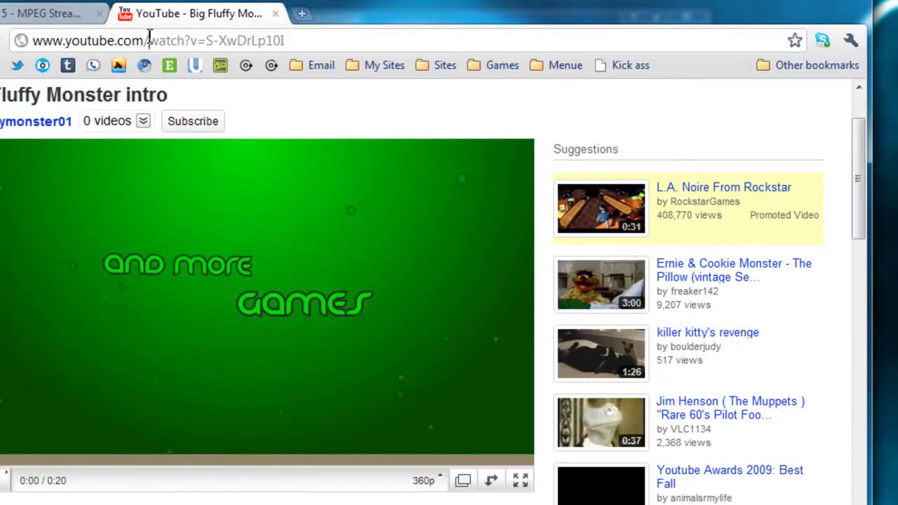
scroll(375, 123, up, 3)
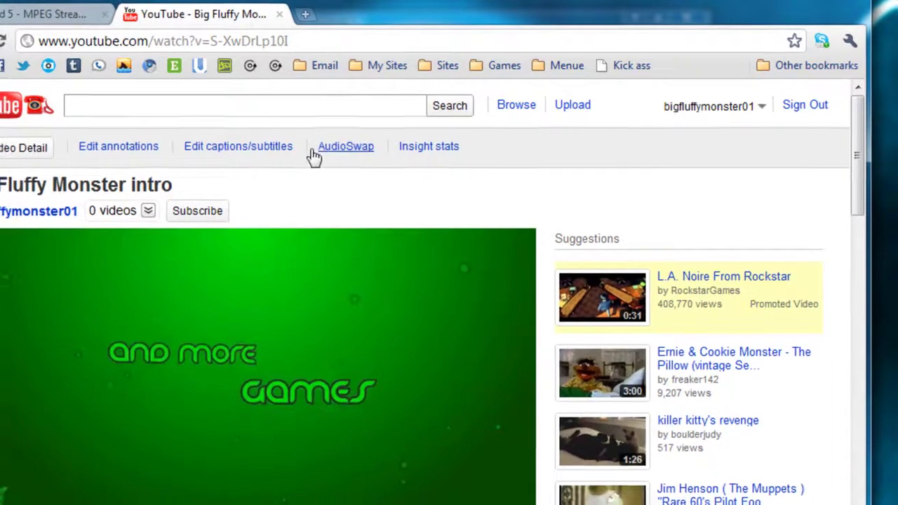
scroll(313, 157, down, 3)
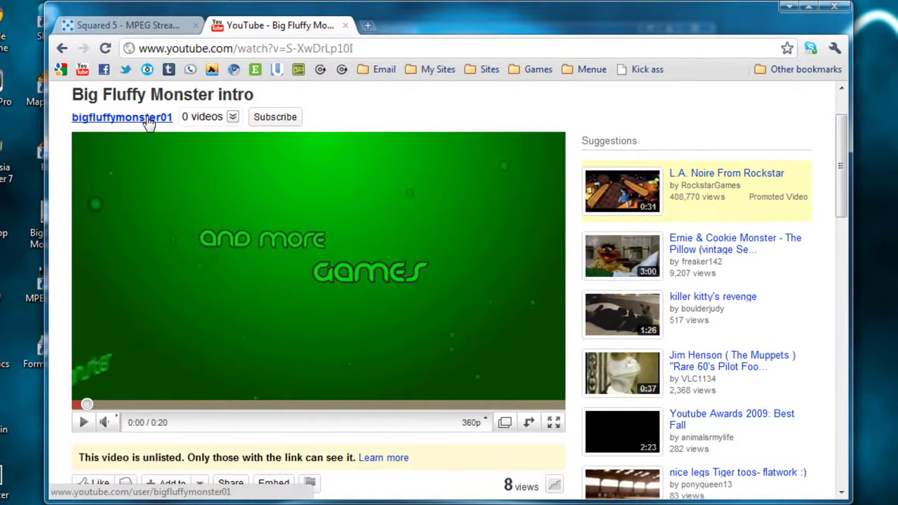
scroll(148, 123, up, 3)
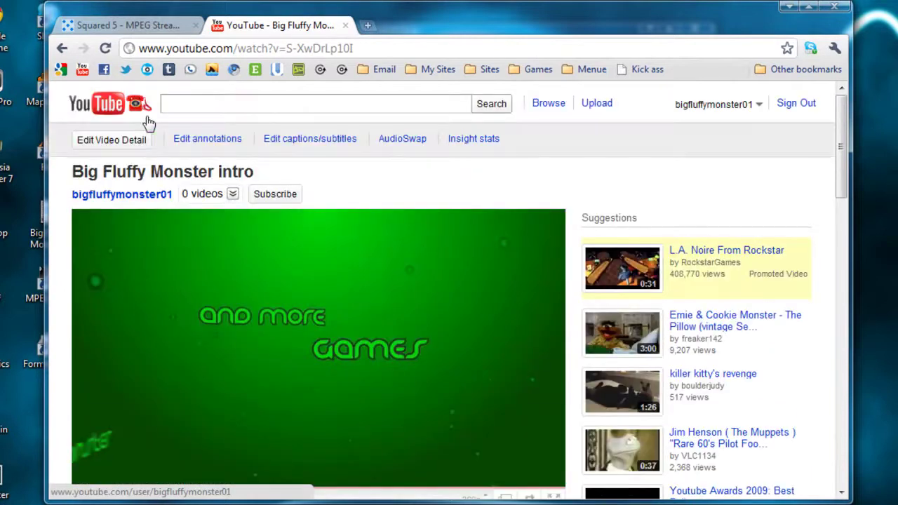
scroll(149, 123, down, 3)
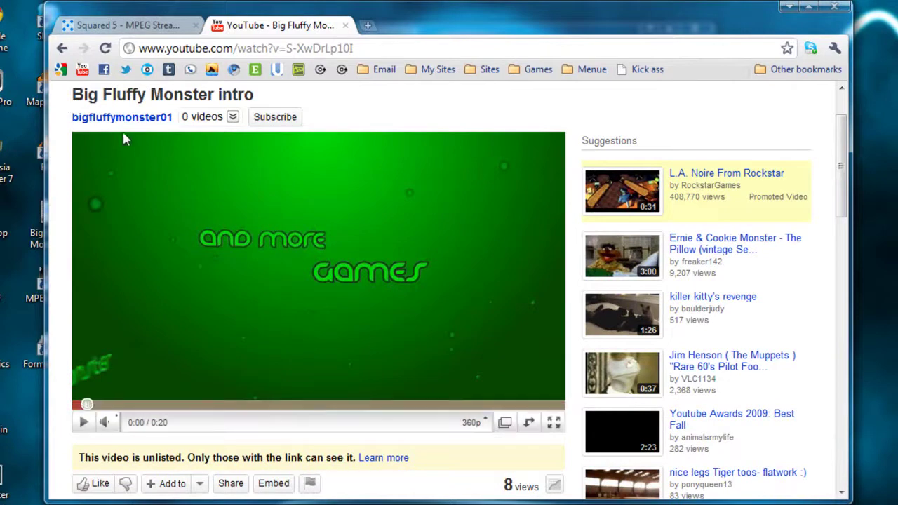
click(230, 49)
right_click(230, 51)
click(268, 107)
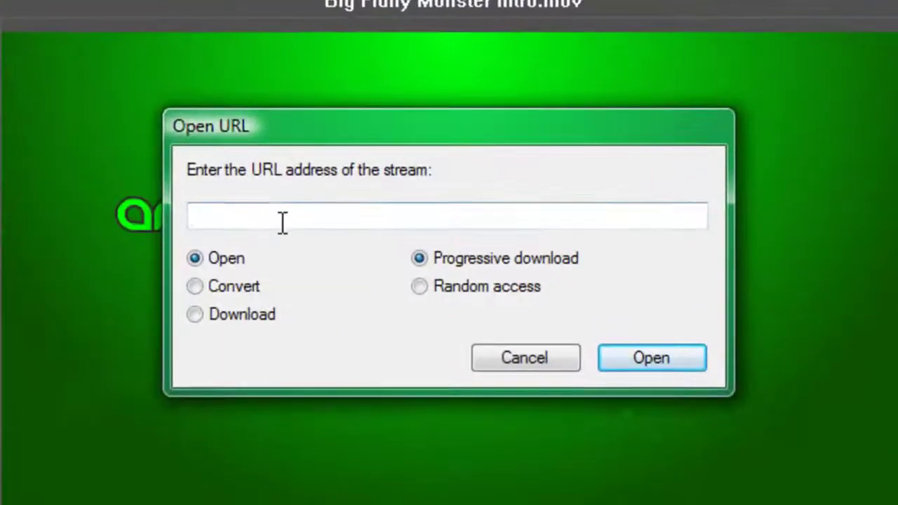
Paste the copied YouTube address into the Open URL field and open the stream.
right_click(274, 220)
click(371, 344)
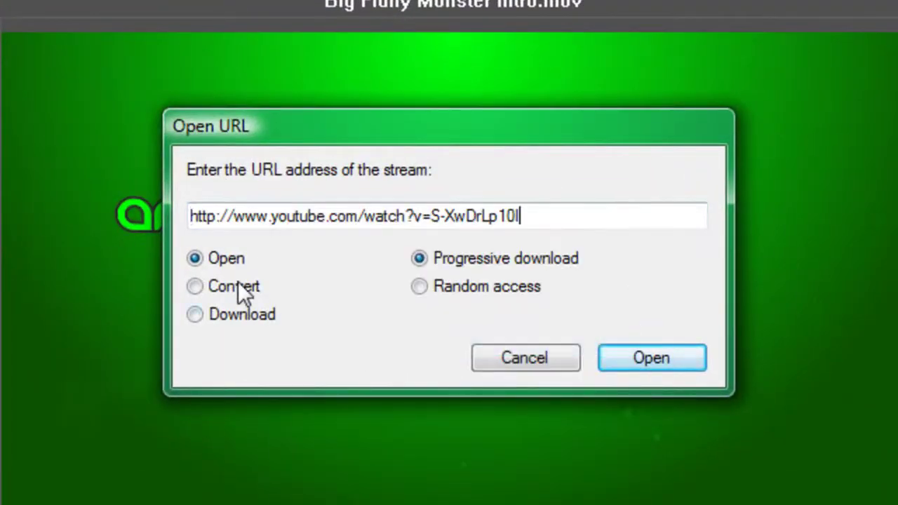
click(608, 358)
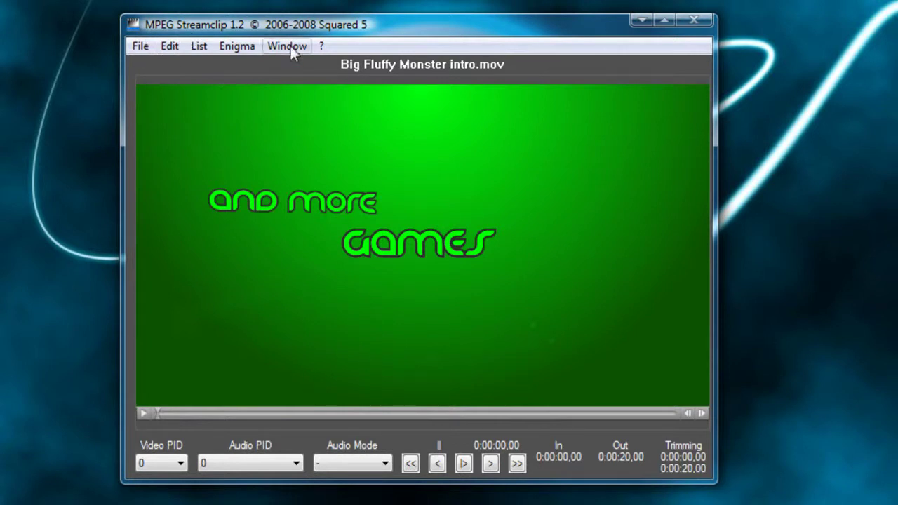
Mark the out point at 0:00:08,21 and trim the clip to 8.21 seconds.
click(181, 44)
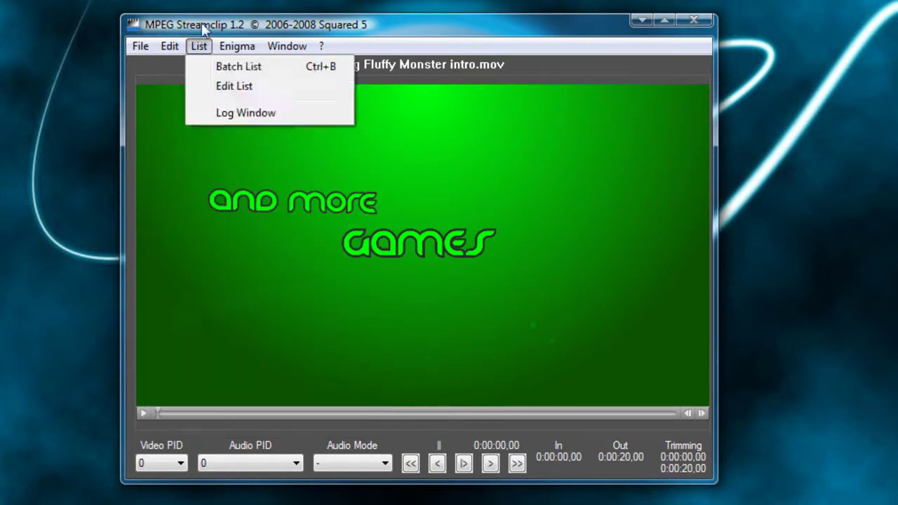
click(203, 24)
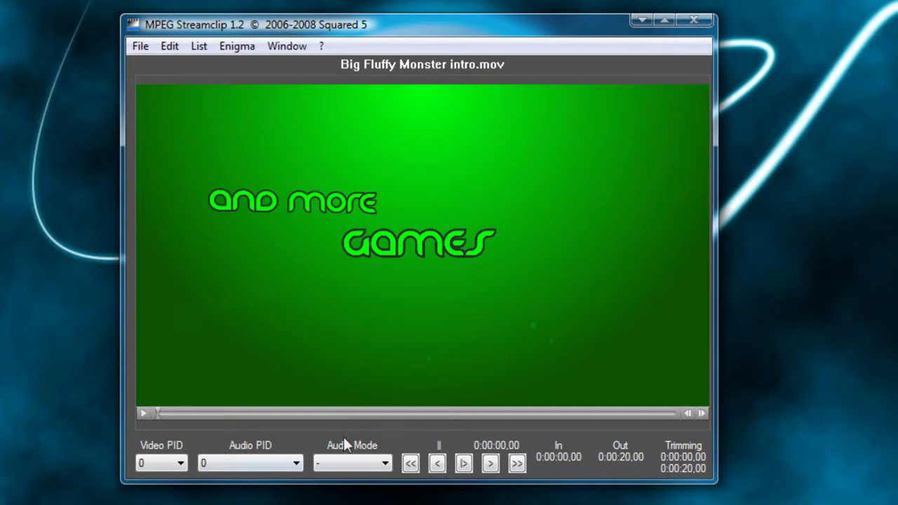
drag(162, 414, 385, 411)
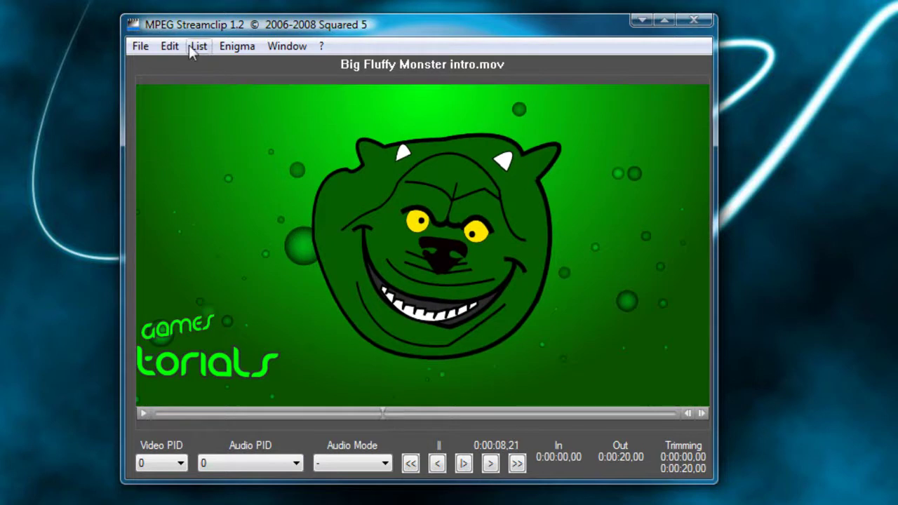
click(169, 45)
click(235, 218)
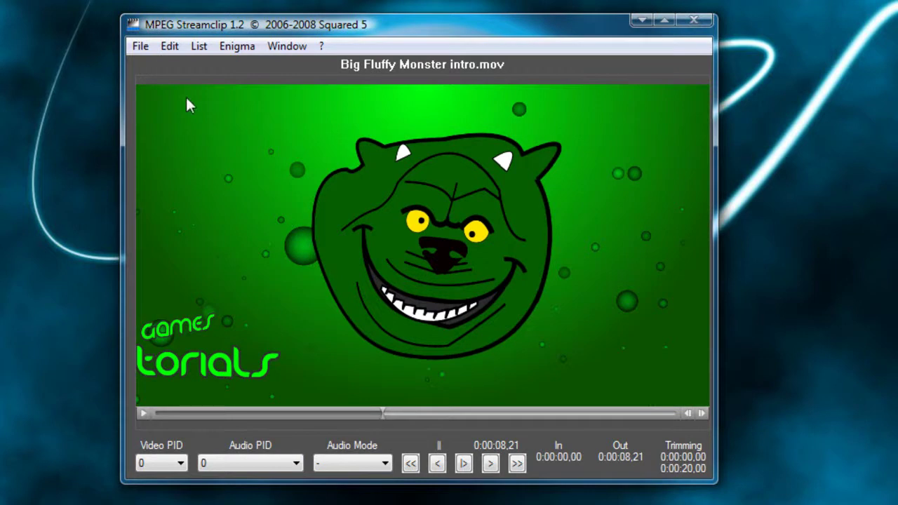
click(169, 46)
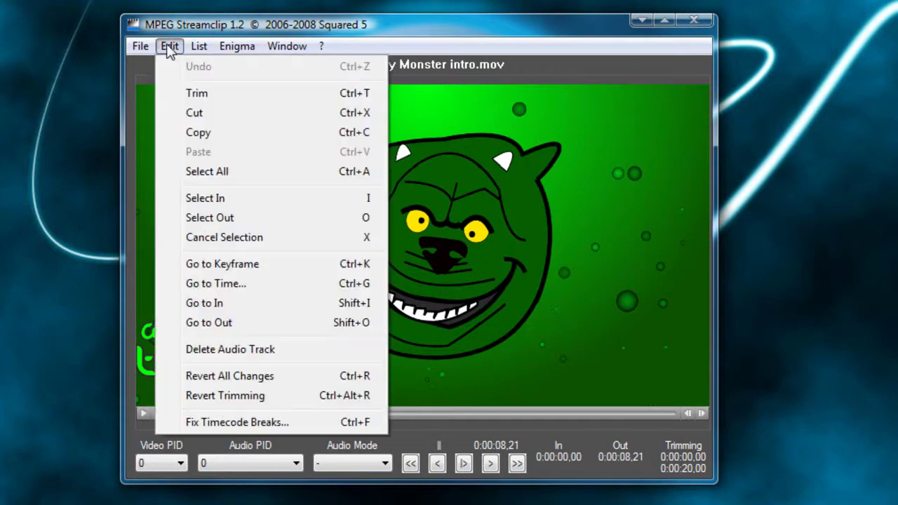
click(199, 97)
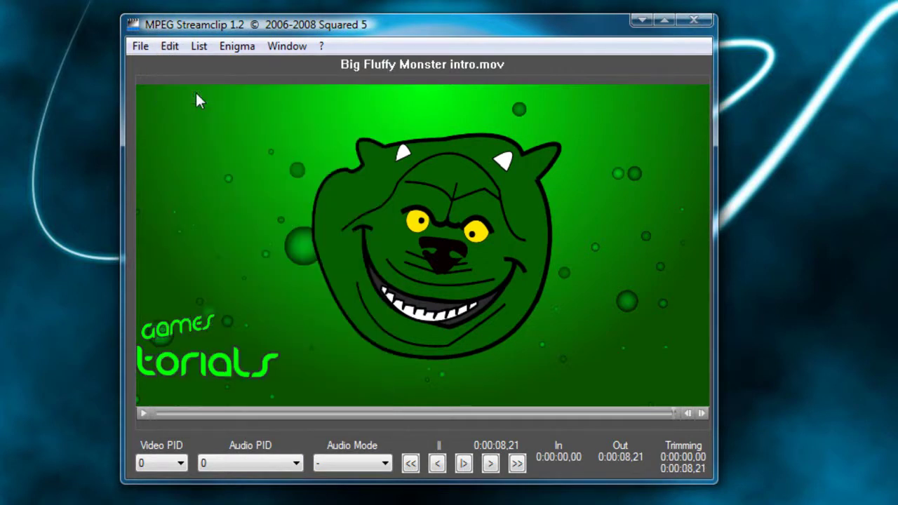
Play the trimmed intro through and rewind it to 0:00:00,00.
click(141, 414)
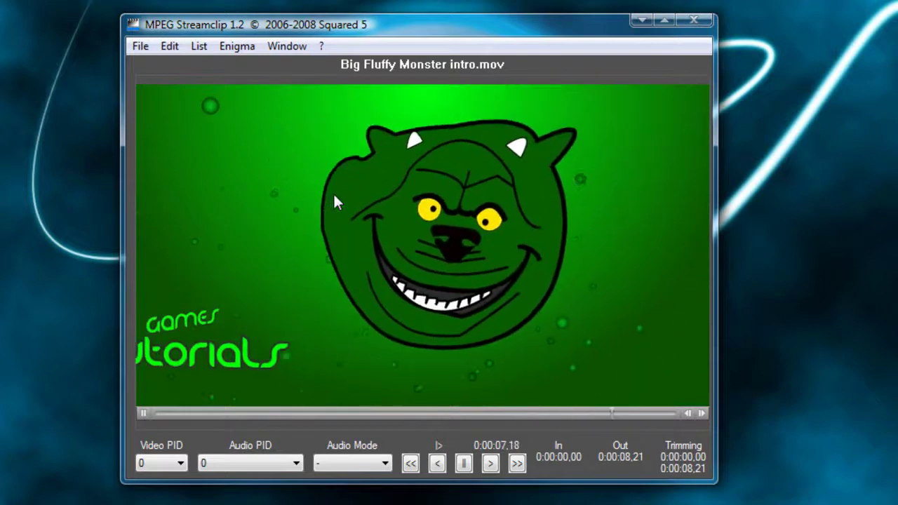
click(143, 414)
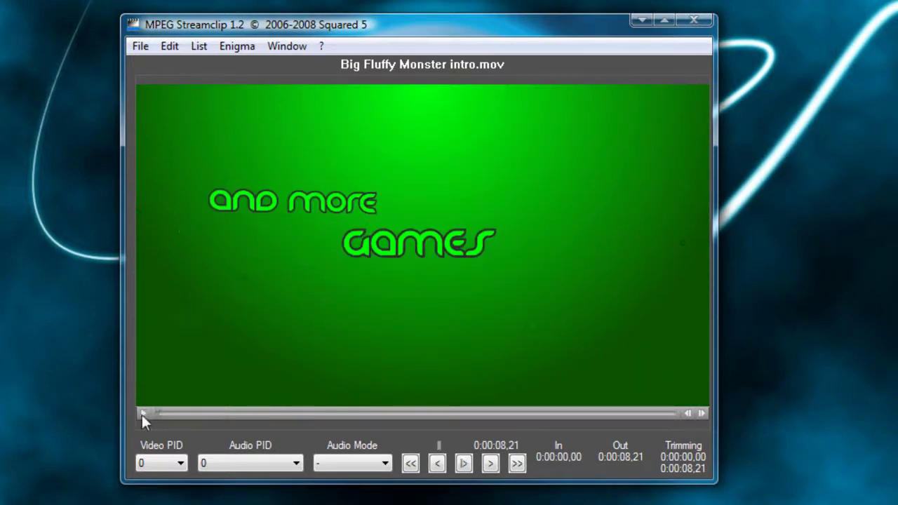
click(199, 44)
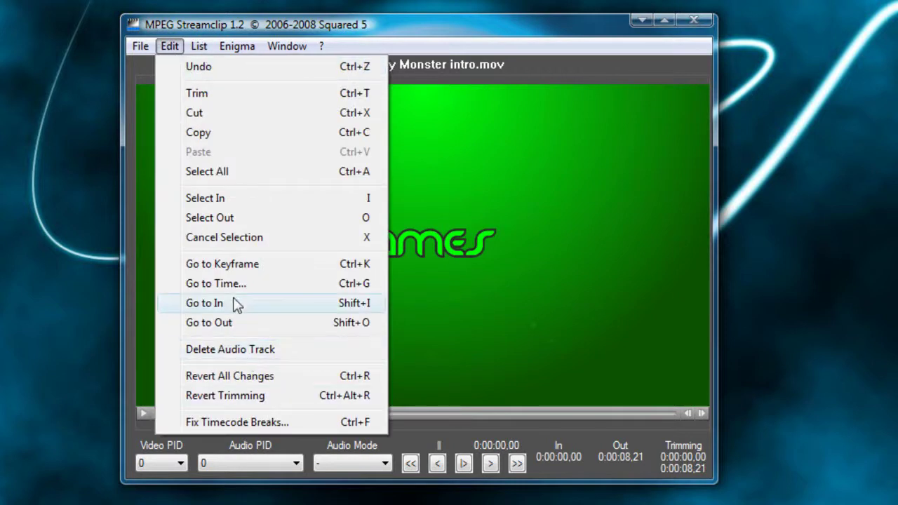
click(169, 24)
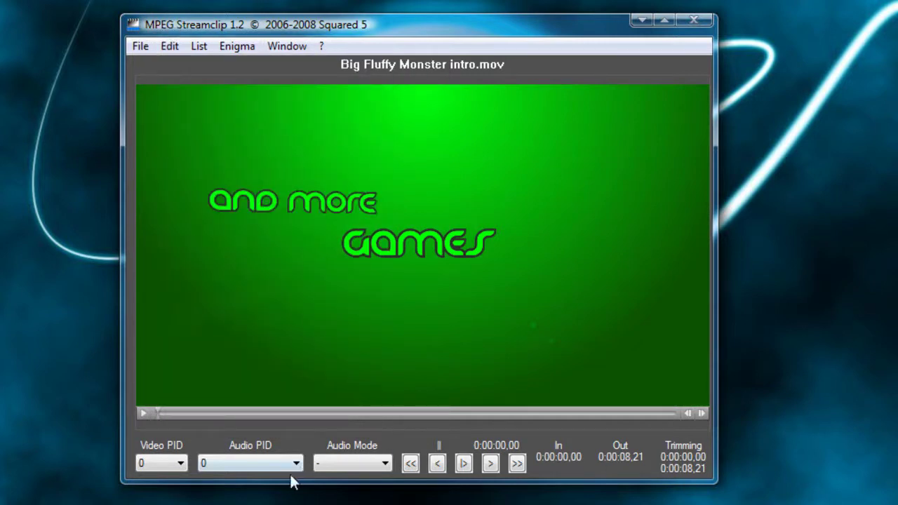
click(141, 46)
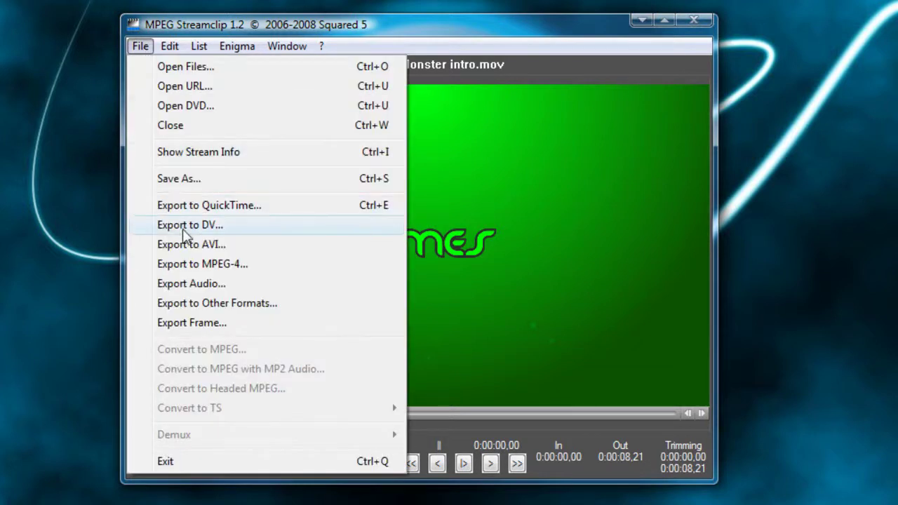
click(192, 329)
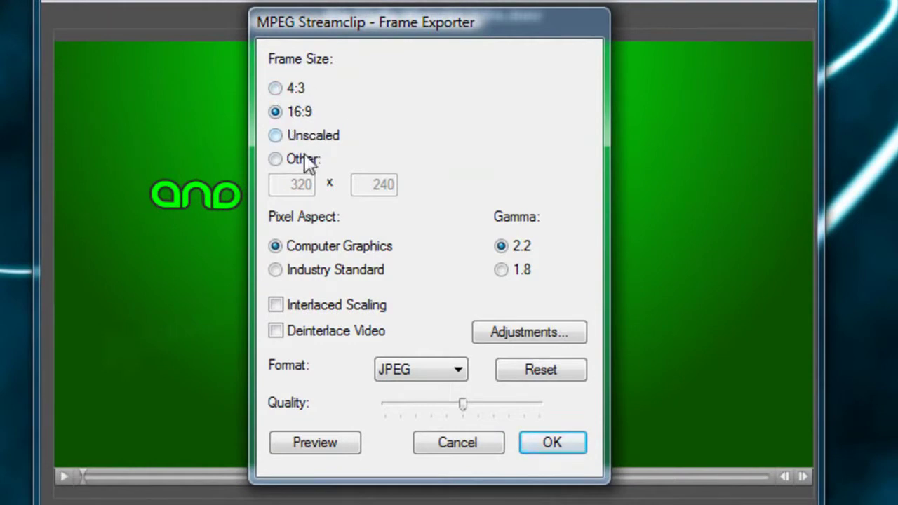
click(387, 369)
click(399, 387)
click(457, 442)
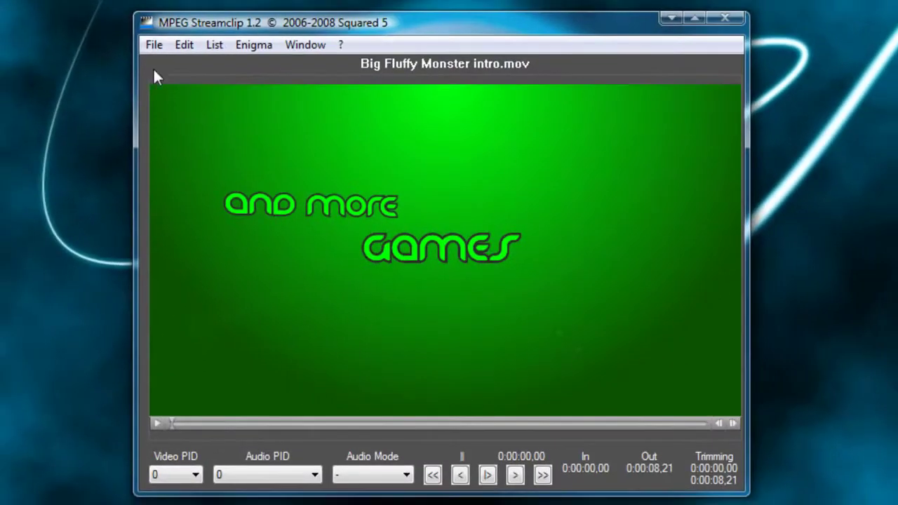
click(154, 44)
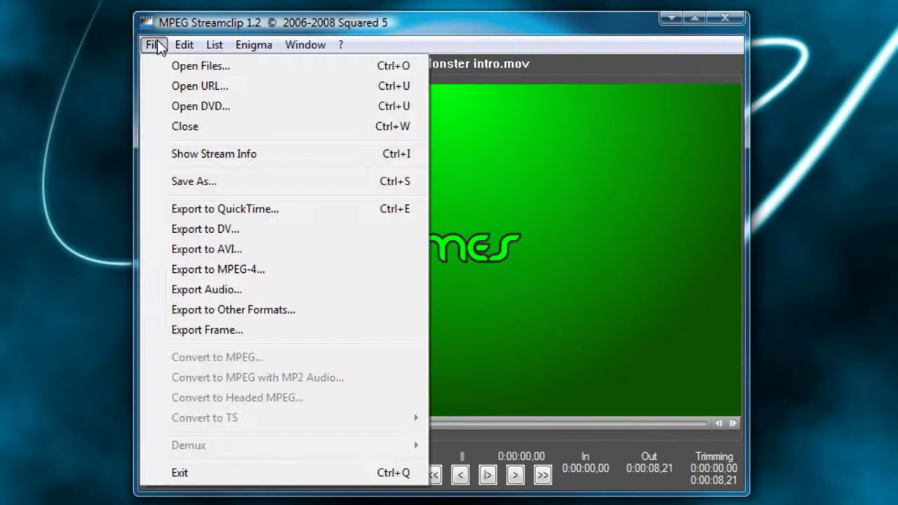
click(200, 209)
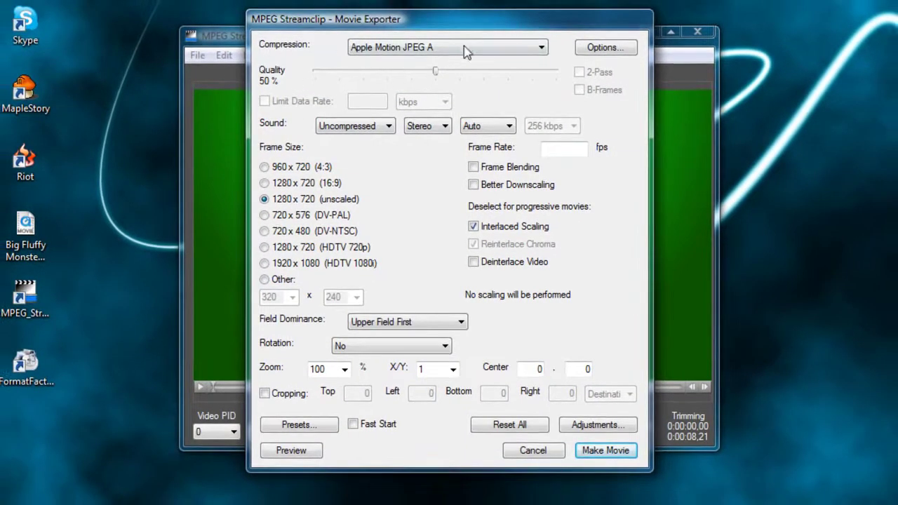
click(600, 51)
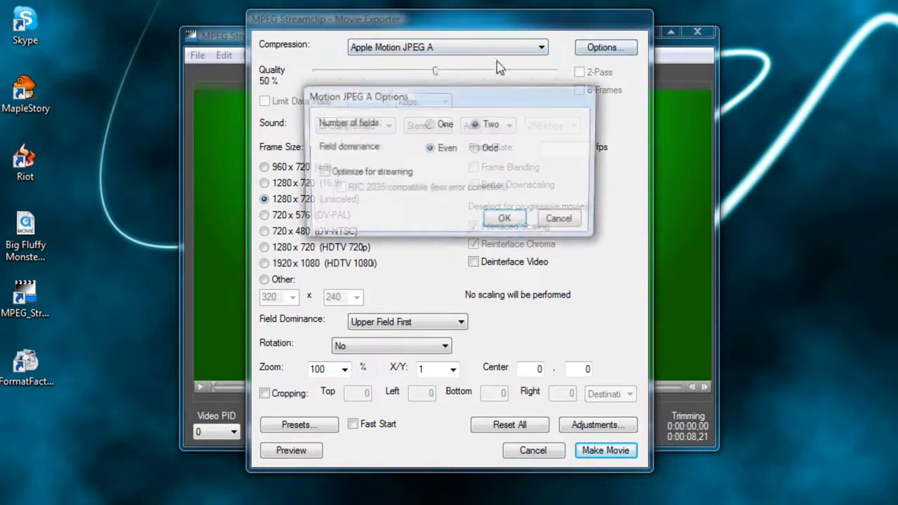
click(570, 223)
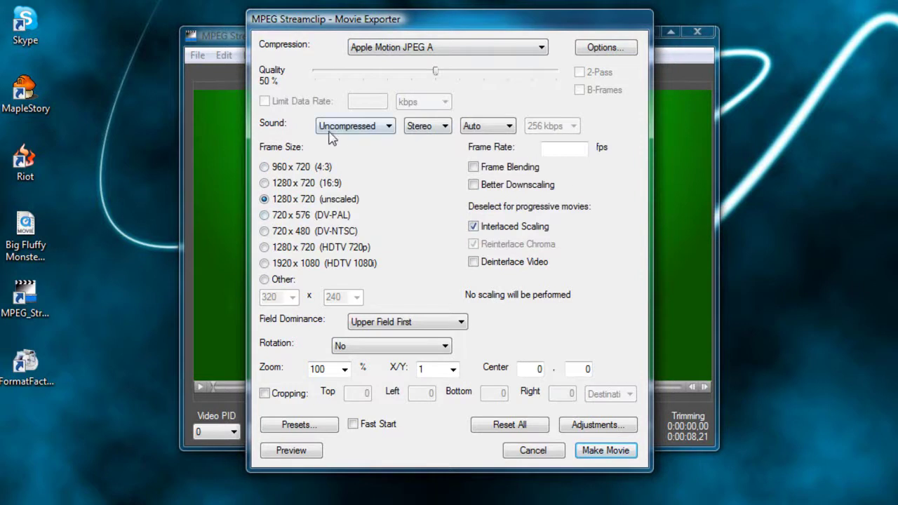
click(291, 430)
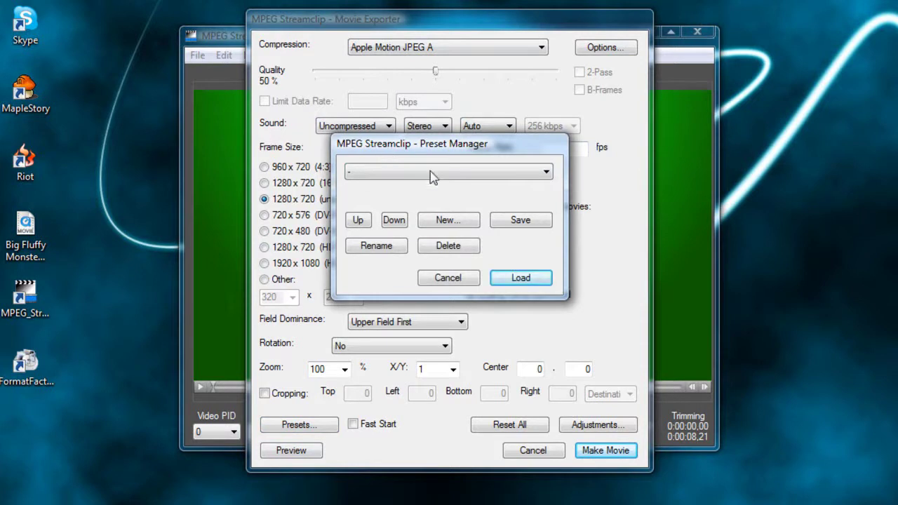
click(454, 280)
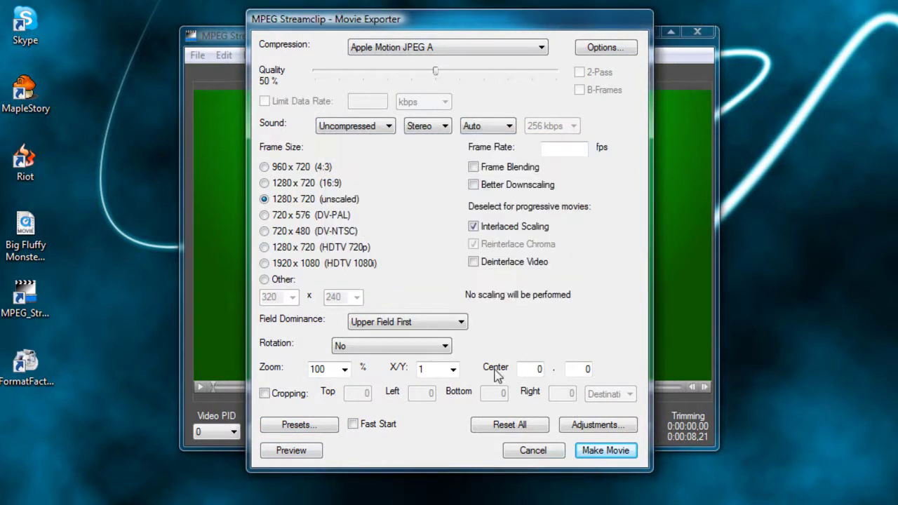
click(525, 450)
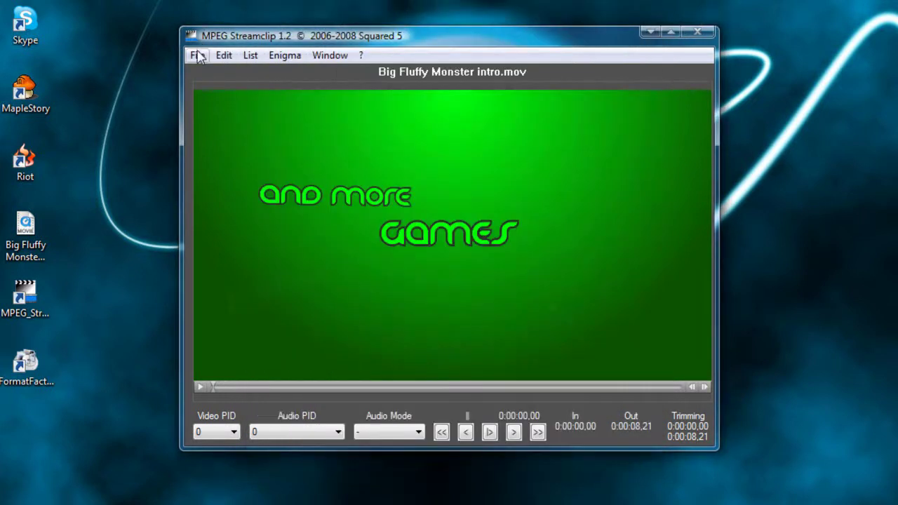
Start an Export to Other Formats and set the movie compression to H.264.
click(199, 53)
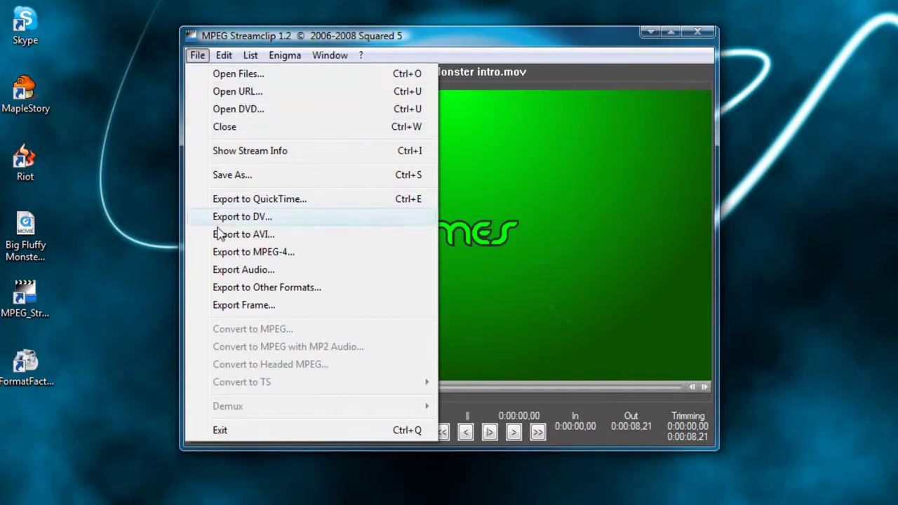
click(249, 287)
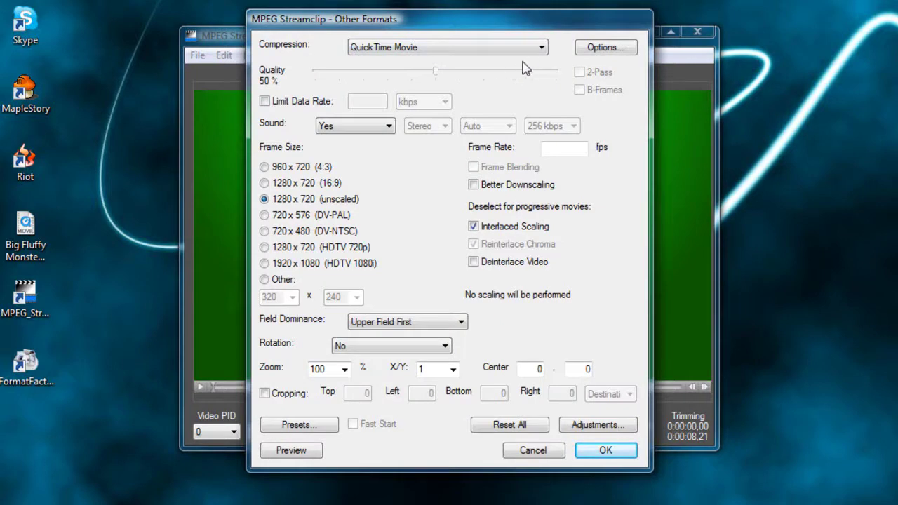
click(622, 51)
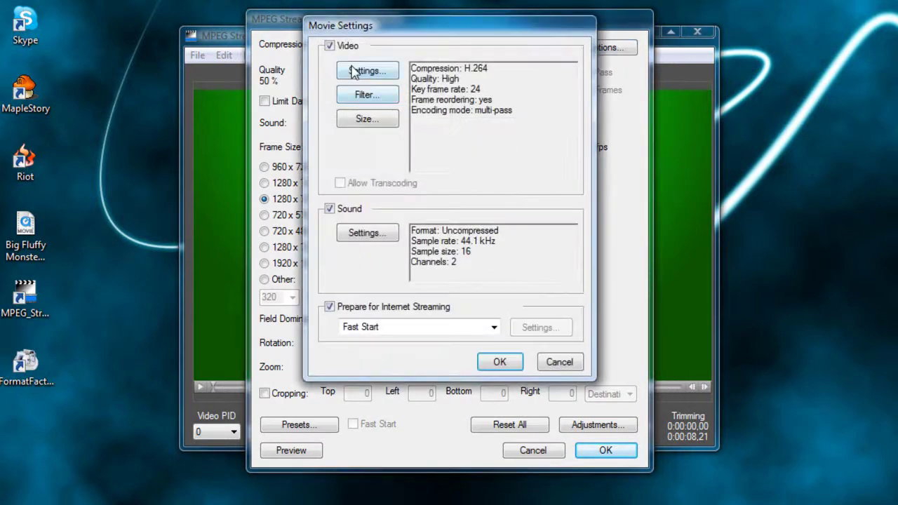
click(354, 73)
click(393, 32)
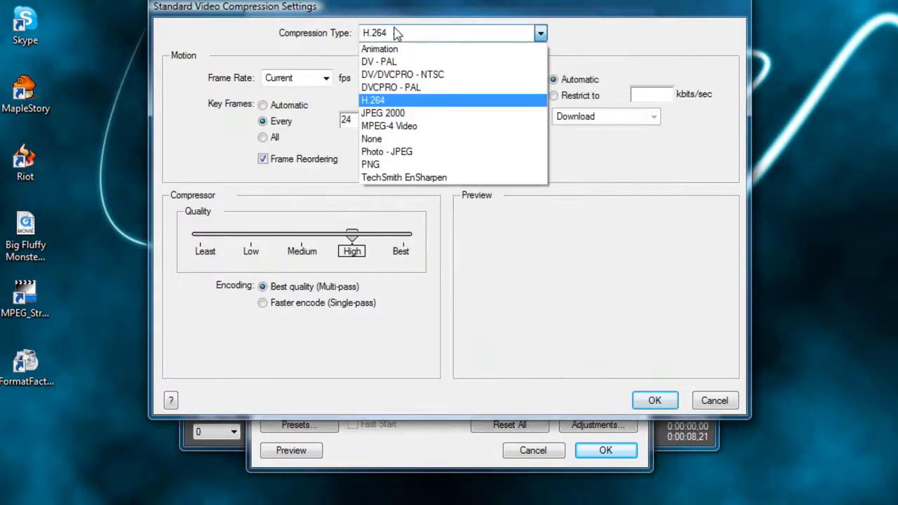
click(397, 35)
click(670, 401)
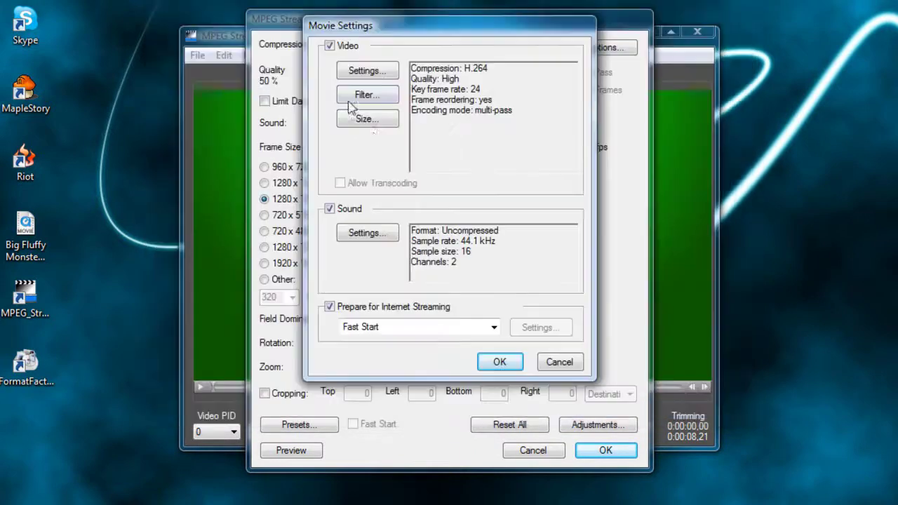
Set the export size to 1280 x 720 HD with deinterlacing and accept the movie settings.
click(373, 119)
click(371, 116)
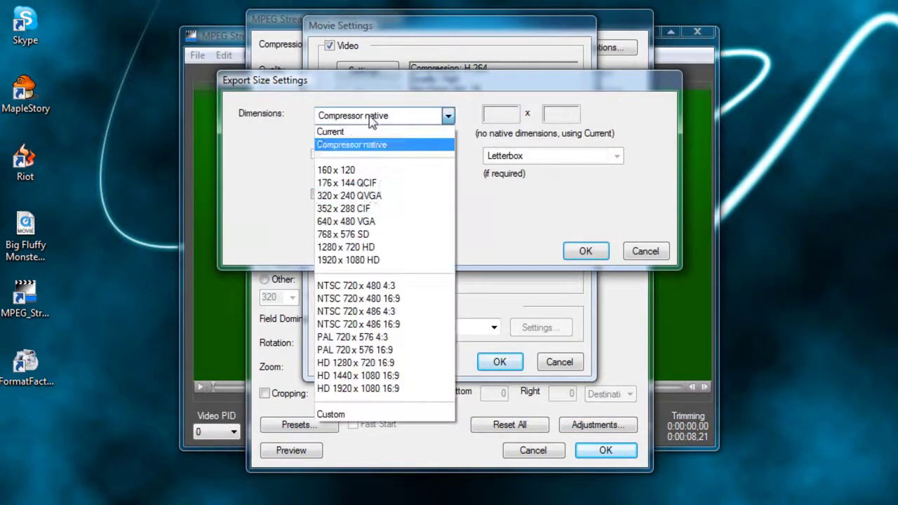
click(377, 250)
click(355, 193)
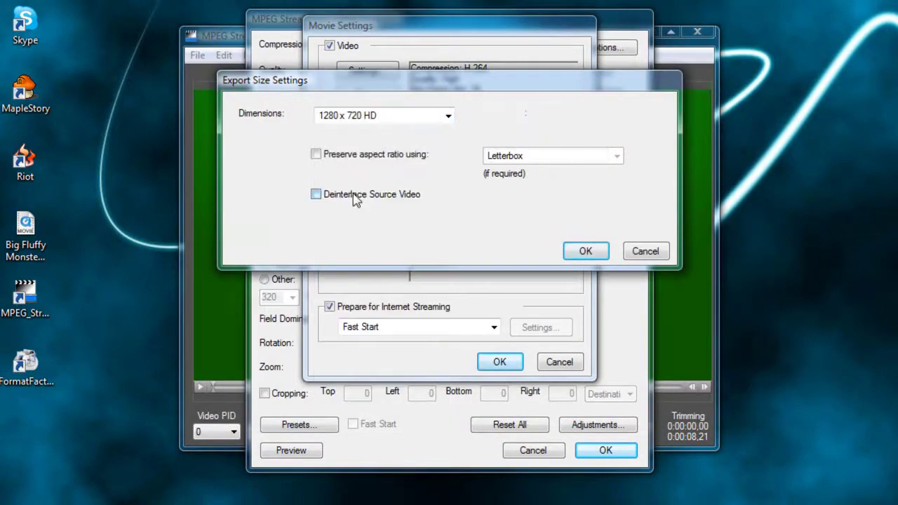
click(583, 251)
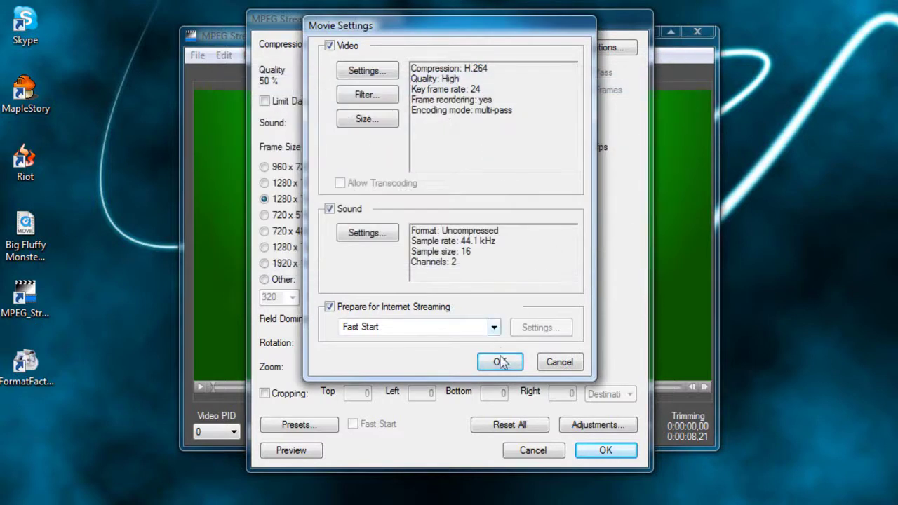
click(499, 362)
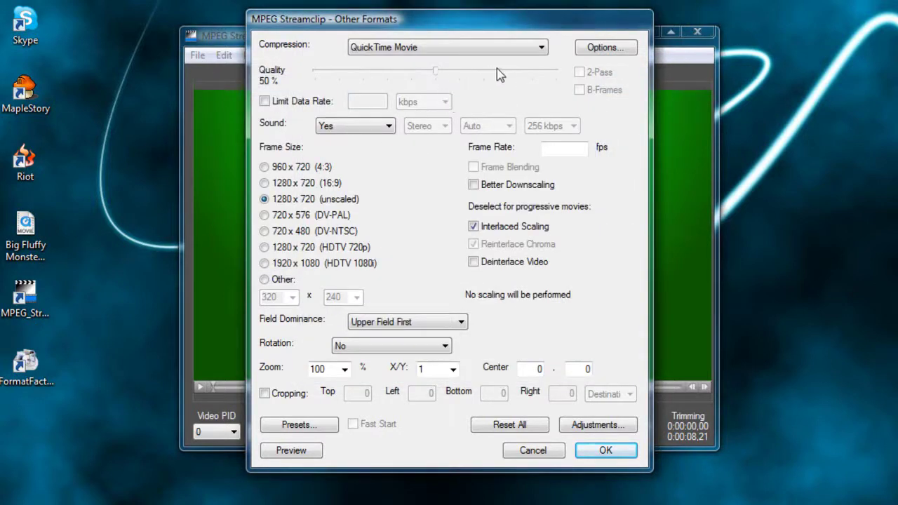
Keep QuickTime Movie as the output format and proceed to saving the MOV file.
click(423, 49)
click(406, 124)
click(593, 451)
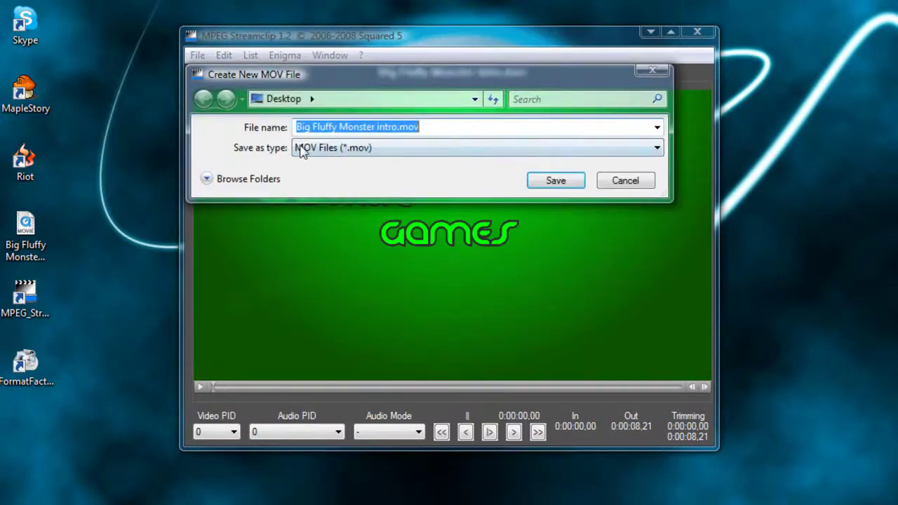
Cancel the Create New MOV File dialog.
click(618, 185)
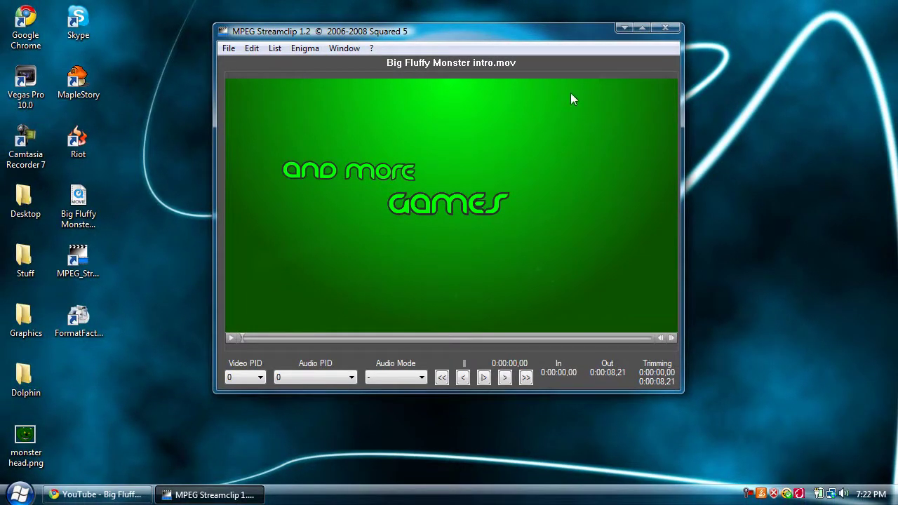
Close MPEG Streamclip, return to Chrome and close the YouTube video tab.
click(664, 28)
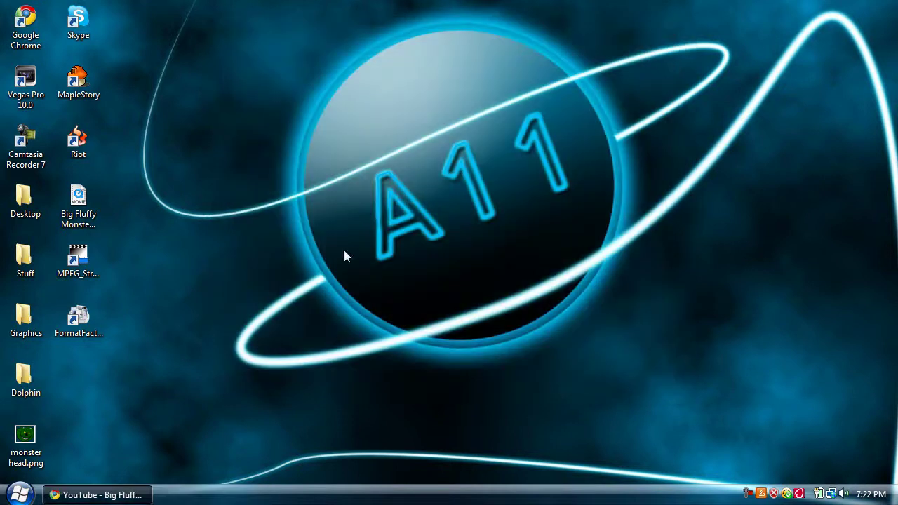
click(126, 495)
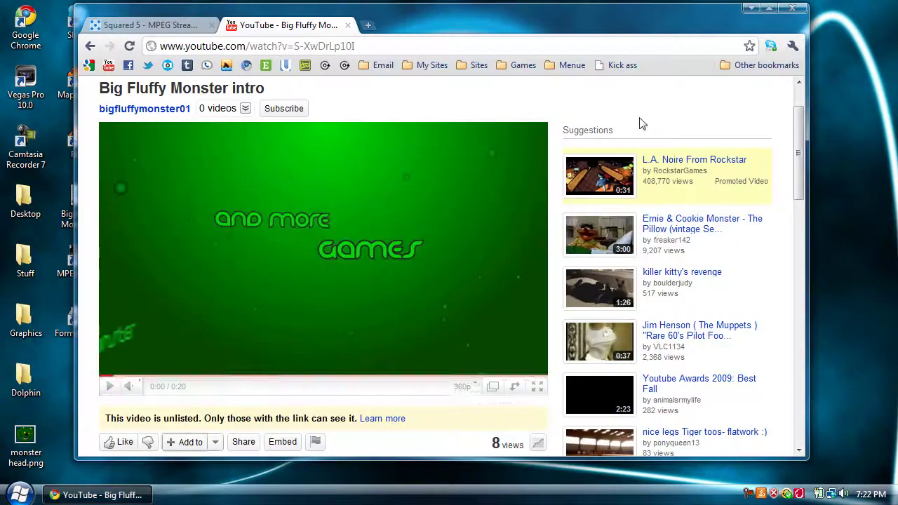
middle_click(281, 26)
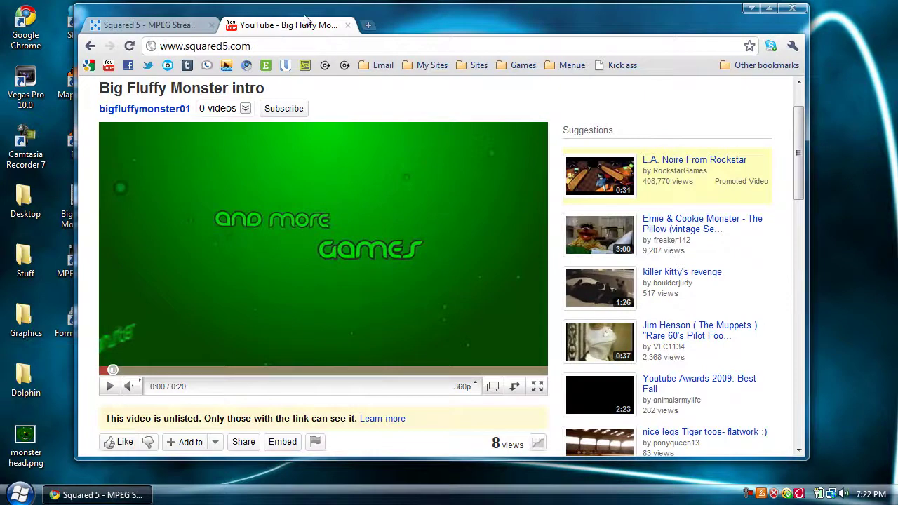